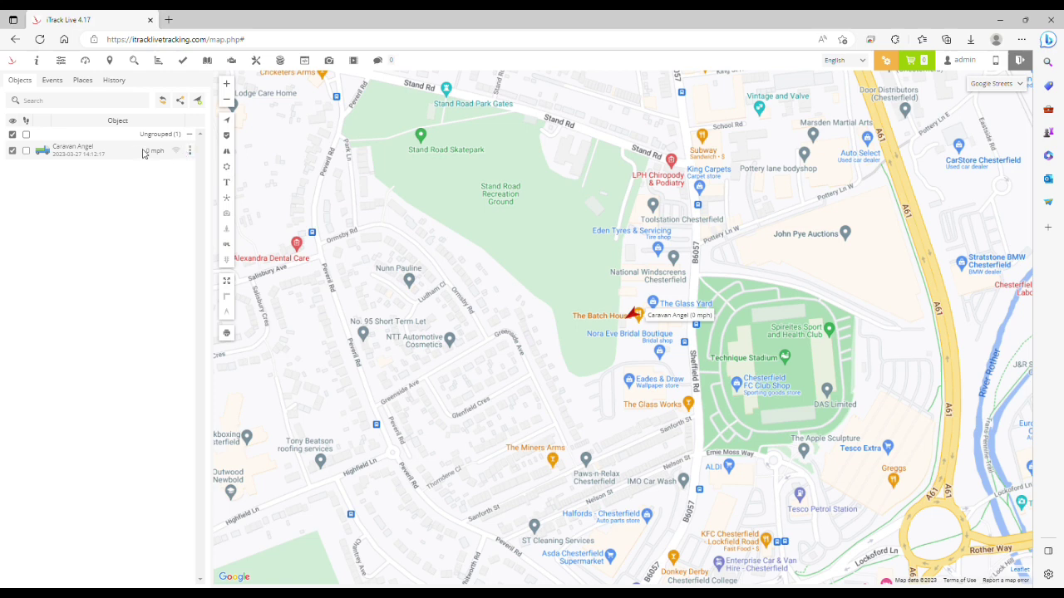
Edit Caravan Angel and show its empty Sensors list in Object properties
{"action": "left_click", "coordinate": [190, 151]}
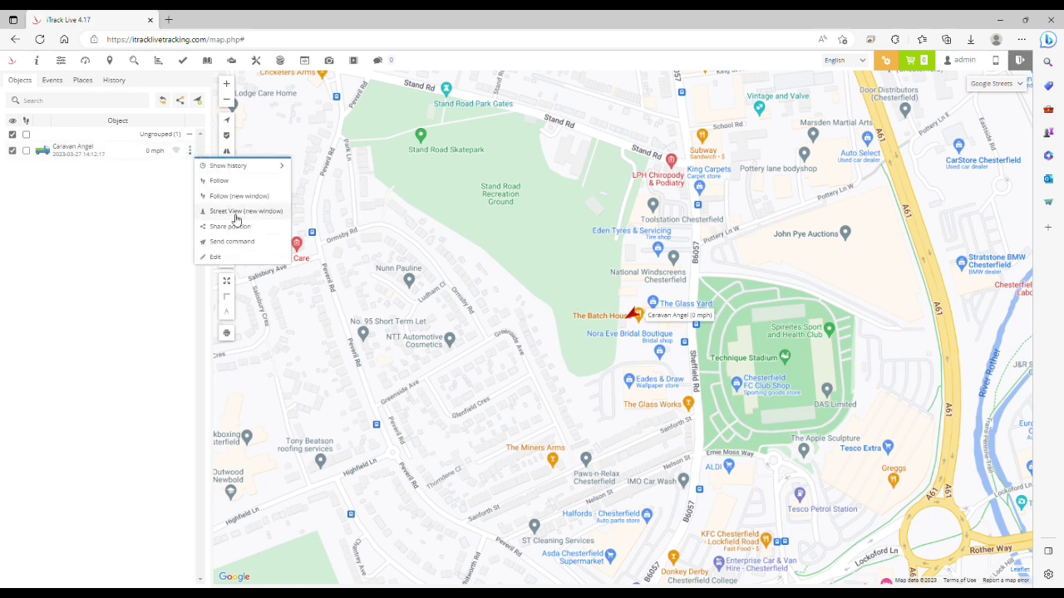
{"action": "left_click", "coordinate": [233, 258]}
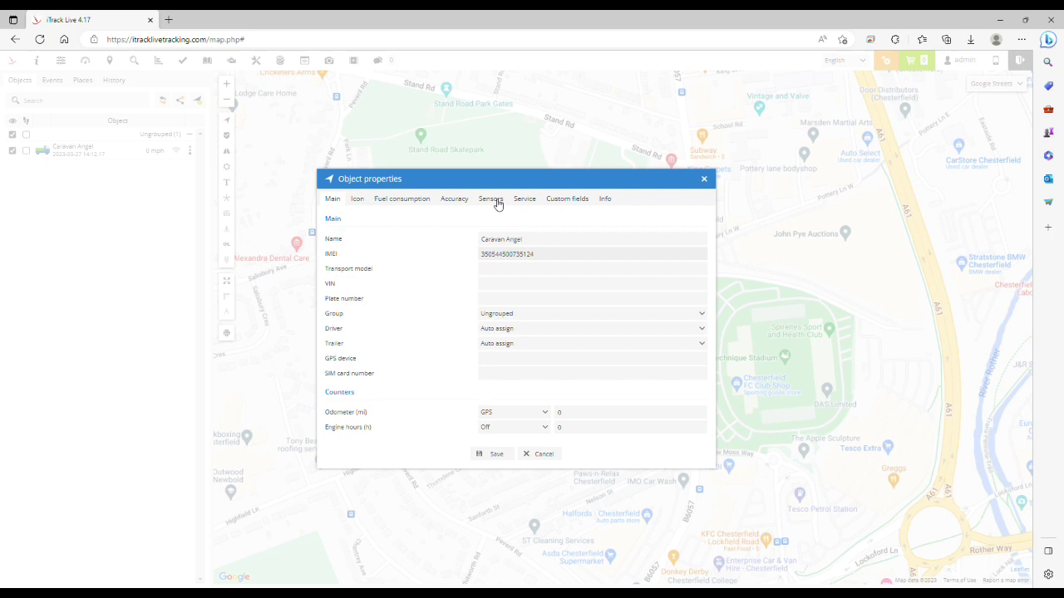
{"action": "left_click", "coordinate": [497, 202]}
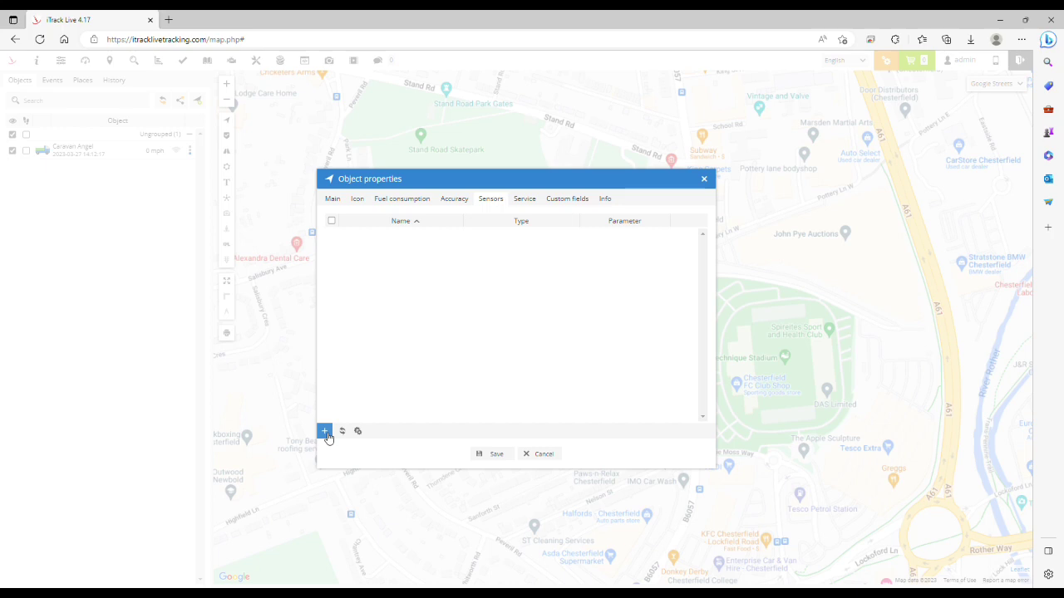
Add a sensor named 'Battery Level' of type Battery on parameter io67, with units V
{"action": "left_click", "coordinate": [325, 432]}
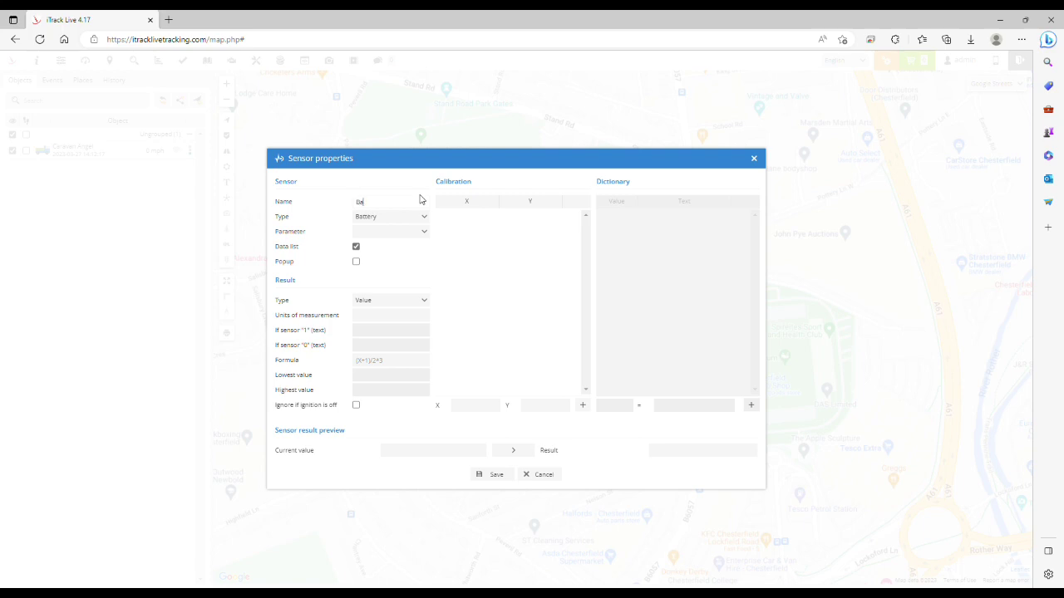
{"action": "type", "text": "Battery Li"}
{"action": "key", "text": "BackSpace"}
{"action": "key", "text": "BackSpace"}
{"action": "left_click", "coordinate": [409, 218]}
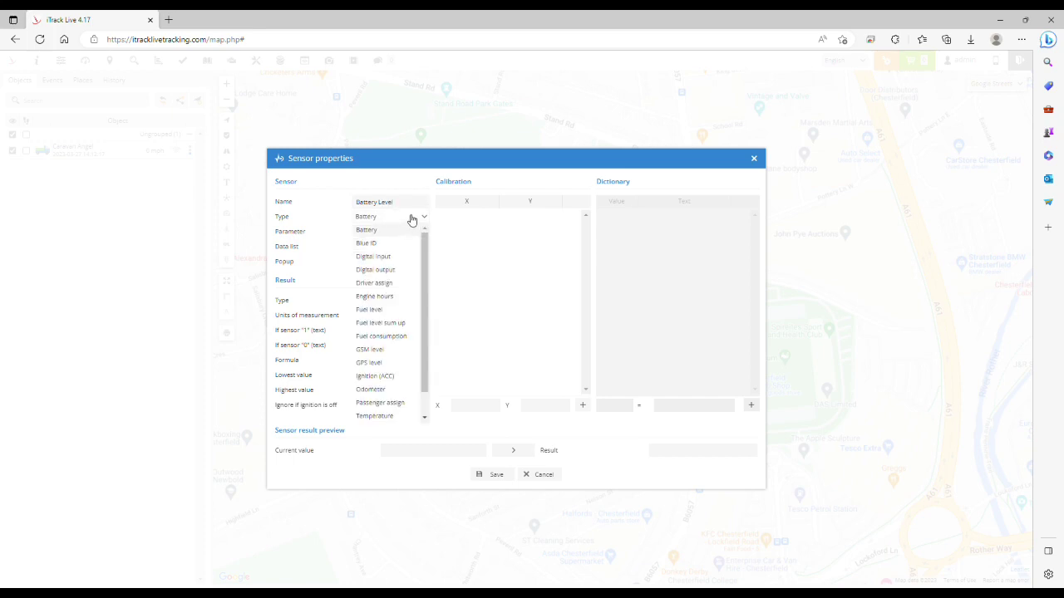
{"action": "left_click", "coordinate": [377, 231]}
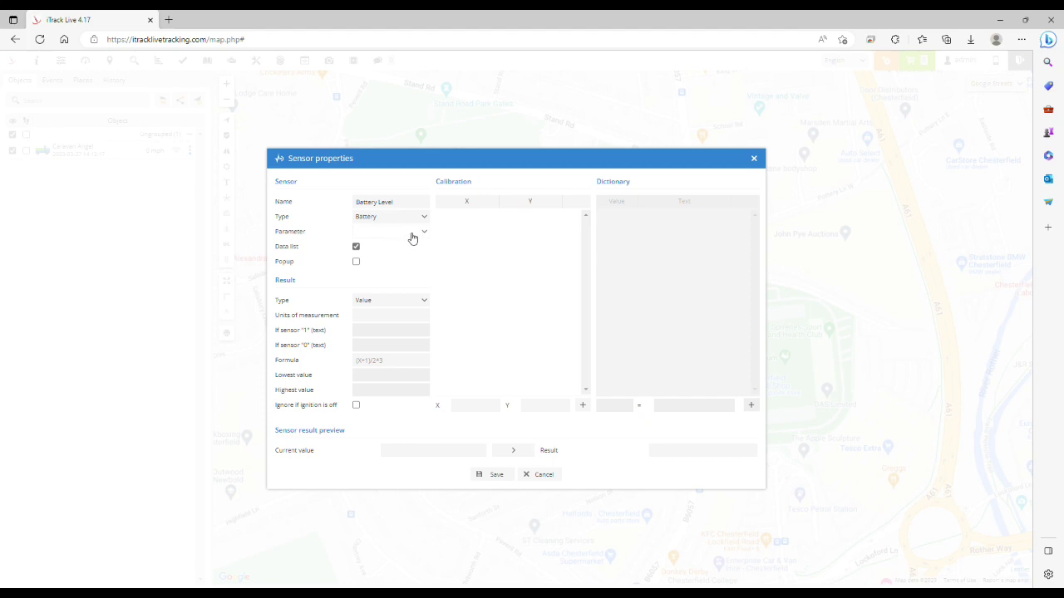
{"action": "left_click", "coordinate": [420, 236]}
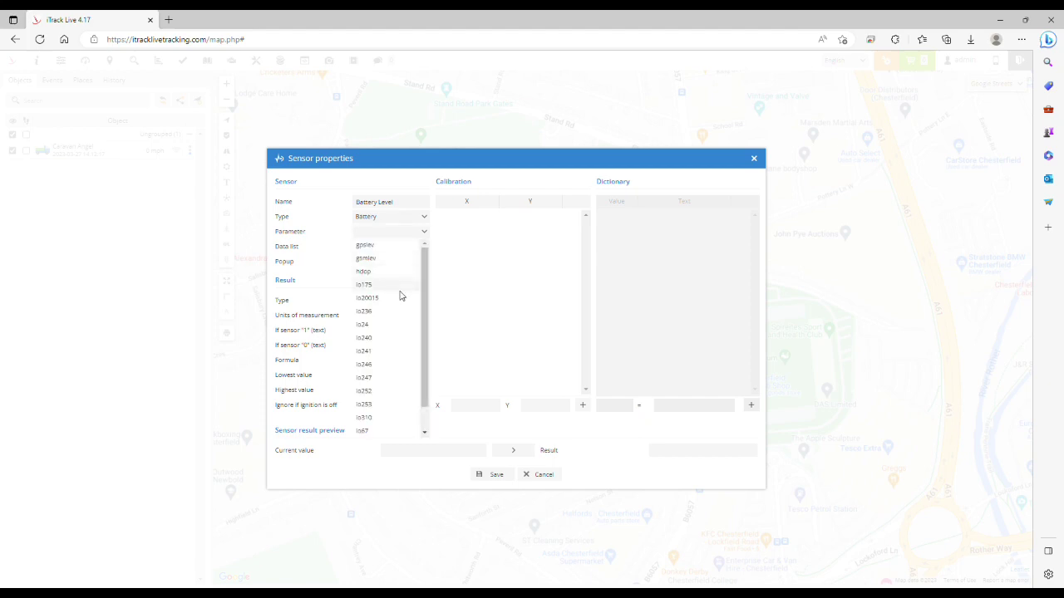
{"action": "scroll", "coordinate": [398, 320], "scroll_direction": "down", "scroll_amount": 1}
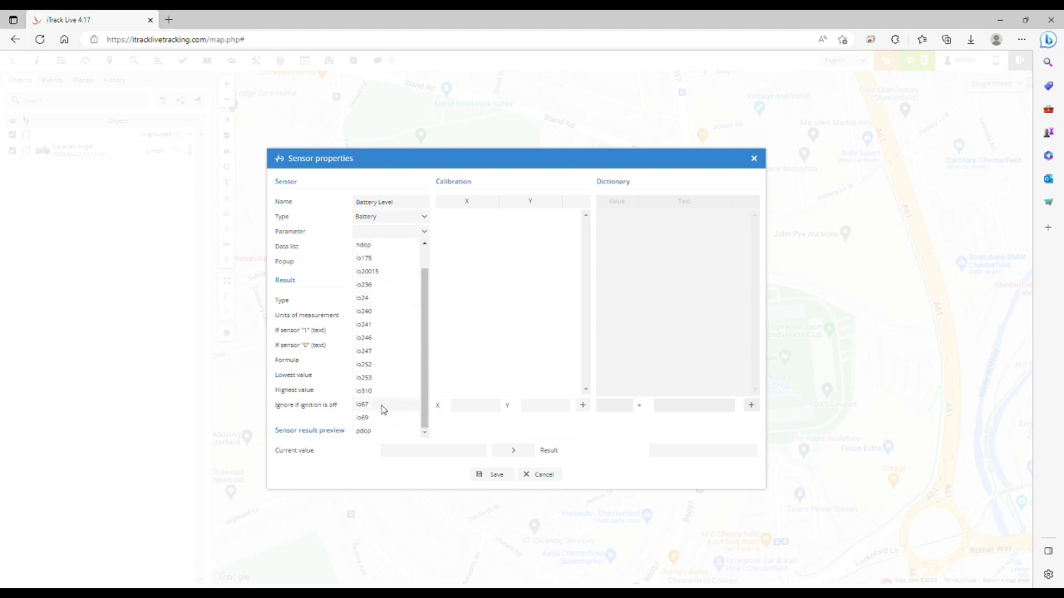
{"action": "left_click", "coordinate": [383, 405]}
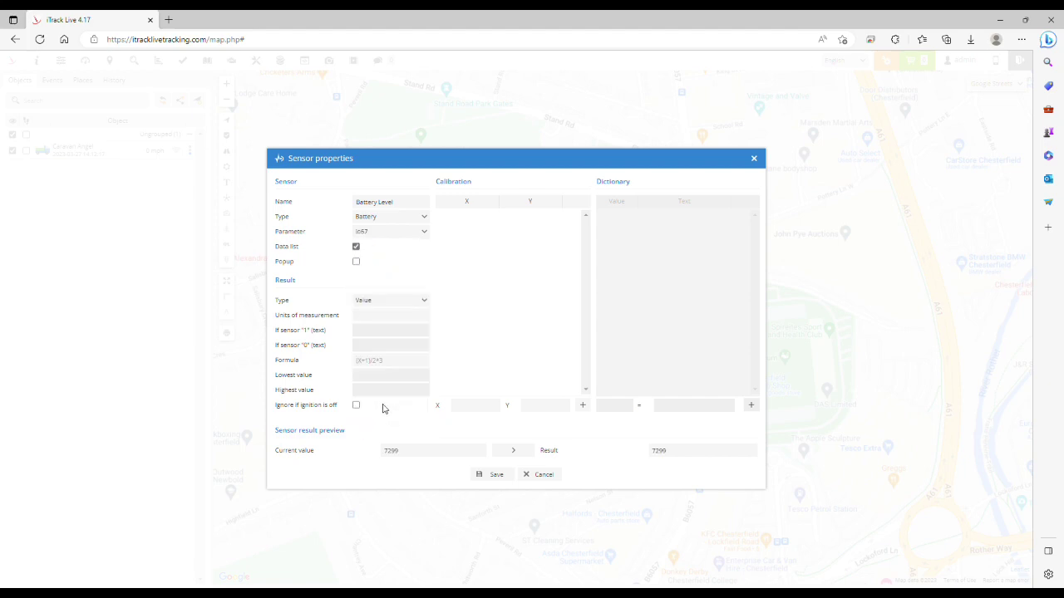
{"action": "left_click", "coordinate": [386, 318]}
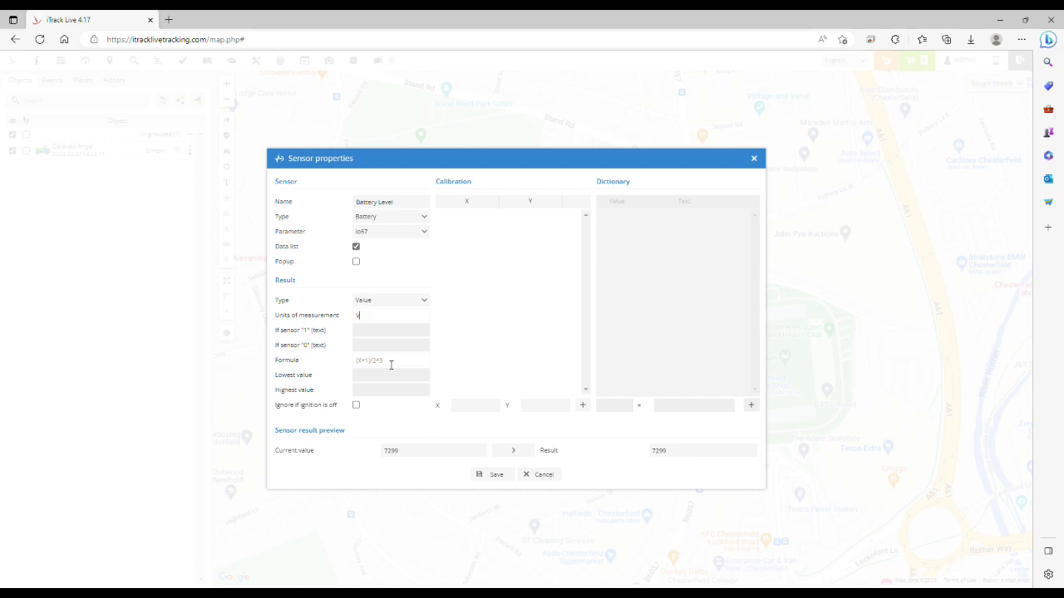
Give Battery Level the formula x/1000, check 7299 previews as 7.3 V, and save it
{"action": "left_click", "coordinate": [391, 365]}
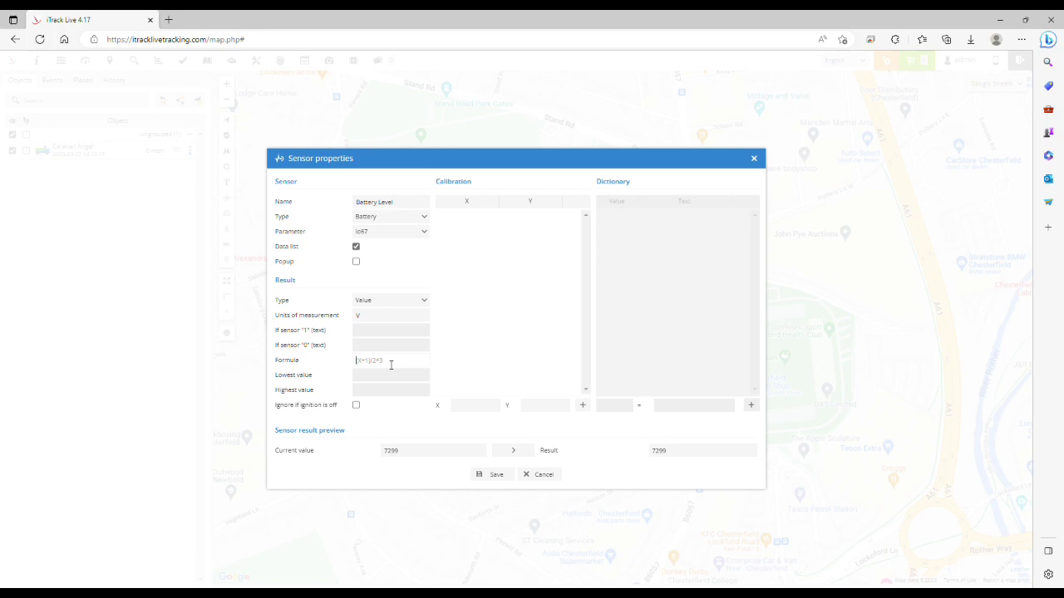
{"action": "type", "text": "("}
{"action": "type", "text": "/1000"}
{"action": "left_click", "coordinate": [514, 452]}
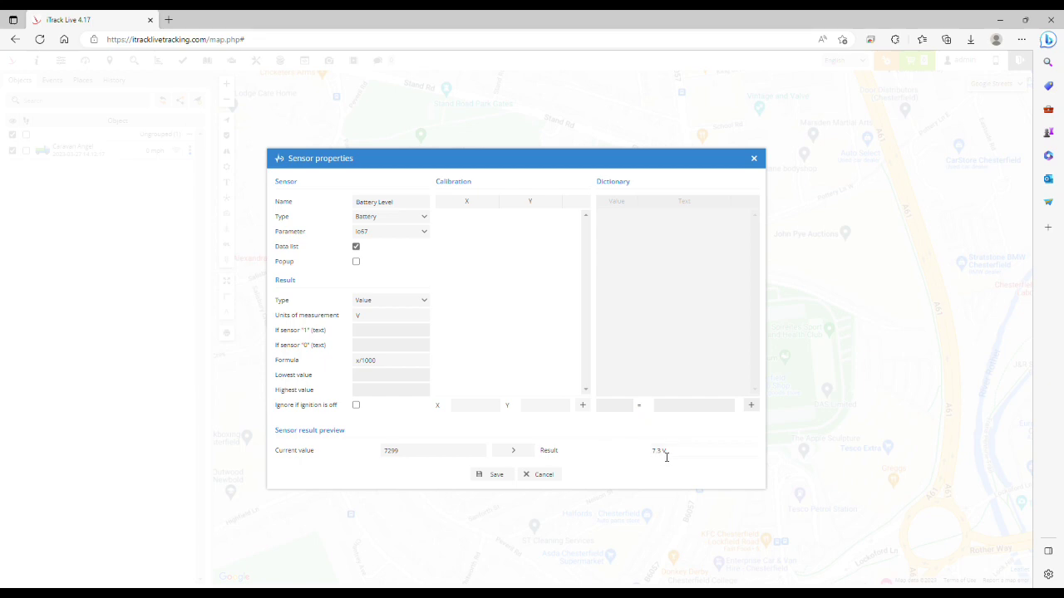
{"action": "left_click", "coordinate": [490, 480]}
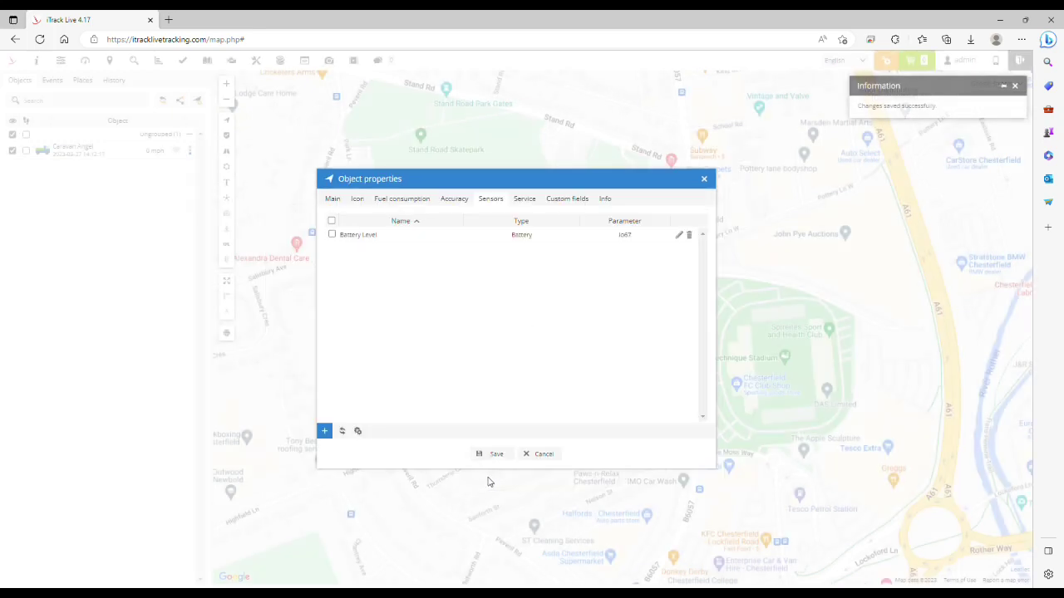
Close Object properties, reload the page, and view Caravan Angel's Battery Level reading of 7.3 V
{"action": "left_click", "coordinate": [705, 180]}
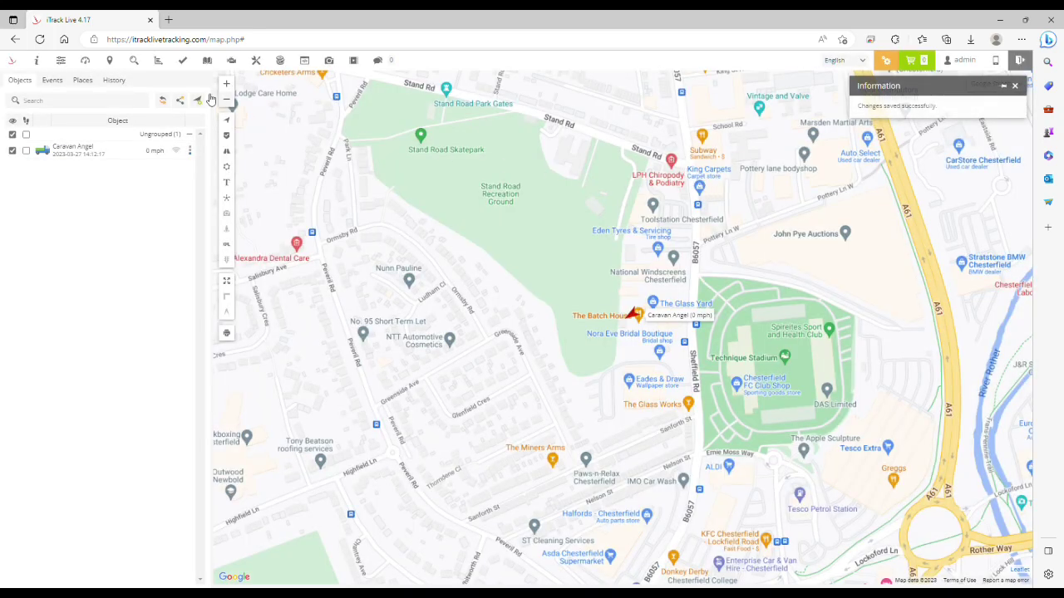
{"action": "left_click", "coordinate": [38, 44]}
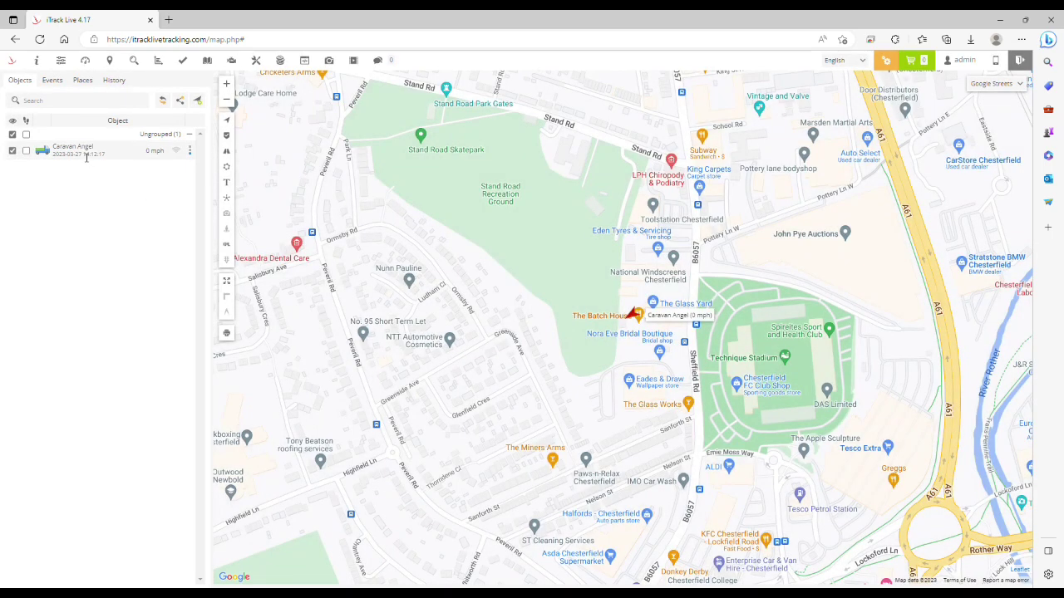
{"action": "left_click", "coordinate": [86, 158]}
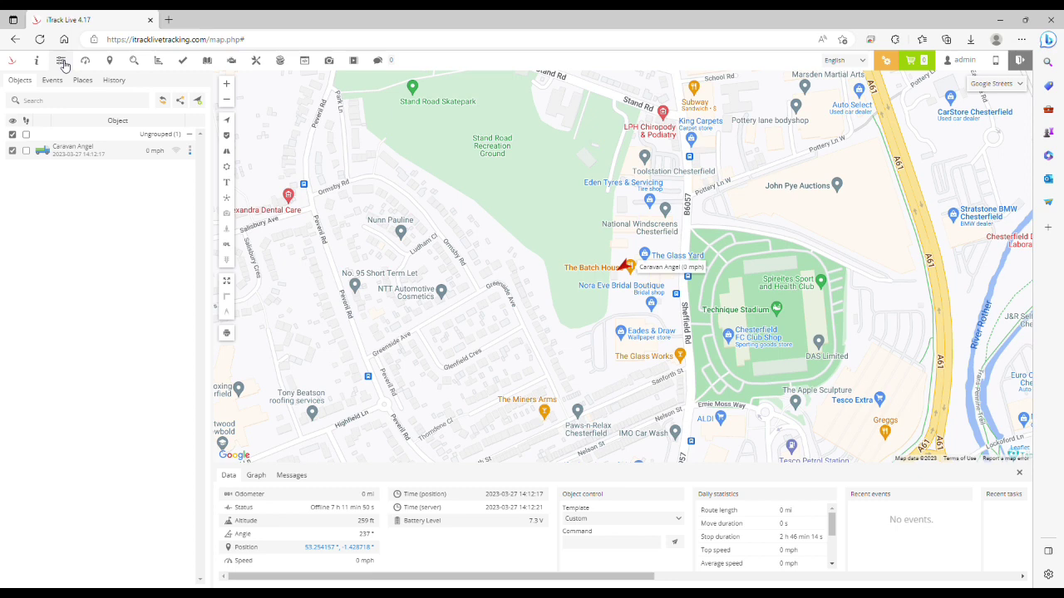
Open Settings on the Events tab to see the 12 existing event rules
{"action": "left_click", "coordinate": [61, 61]}
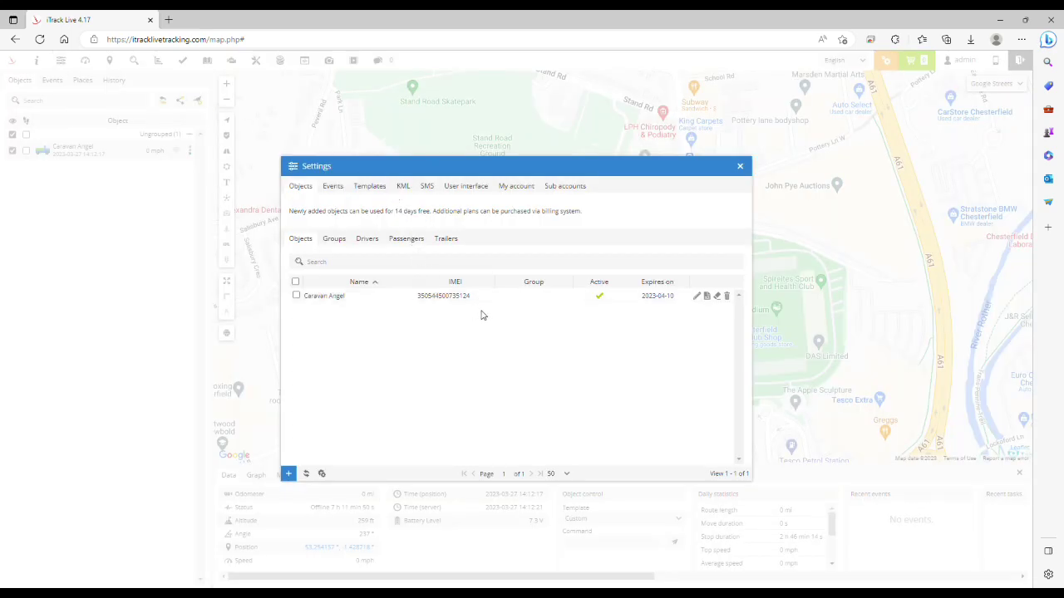
{"action": "left_click", "coordinate": [335, 190]}
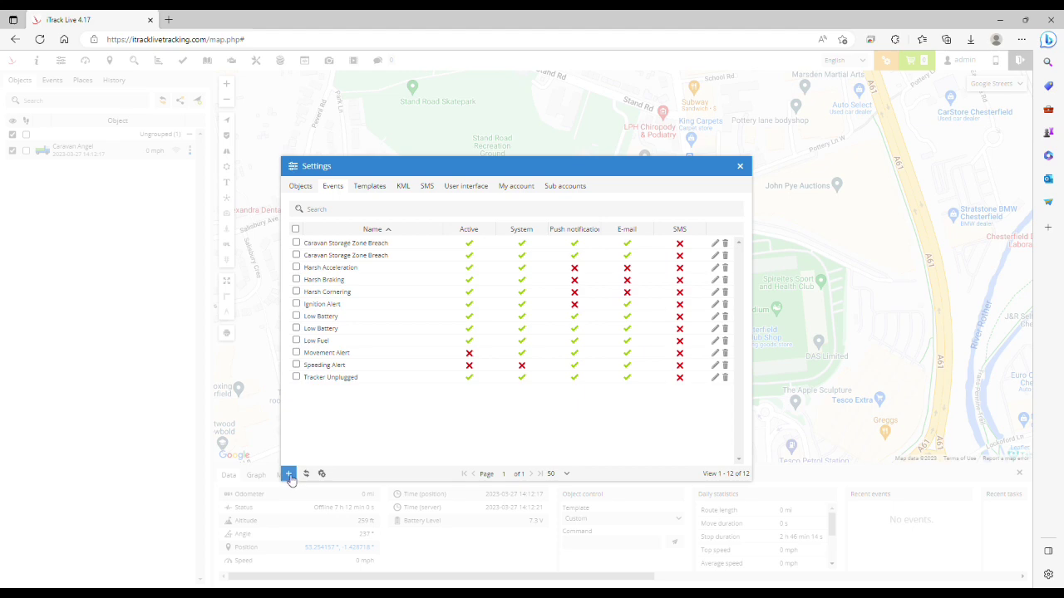
Create a Sensor-type event named 'Low Battery' applied to the Caravan Angel object
{"action": "left_click", "coordinate": [289, 475]}
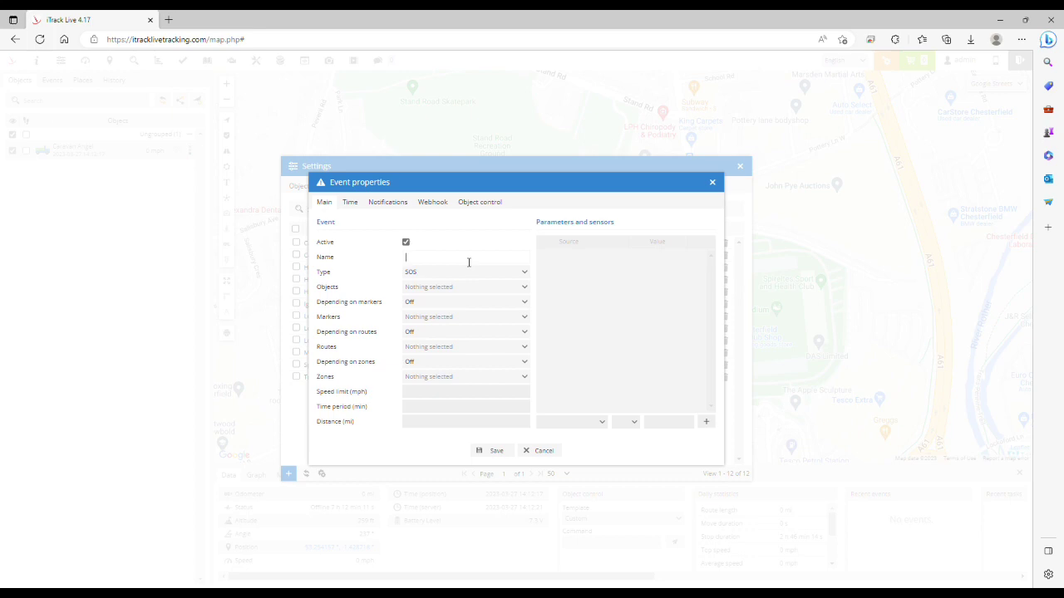
{"action": "type", "text": "Low Battery"}
{"action": "left_click", "coordinate": [499, 275]}
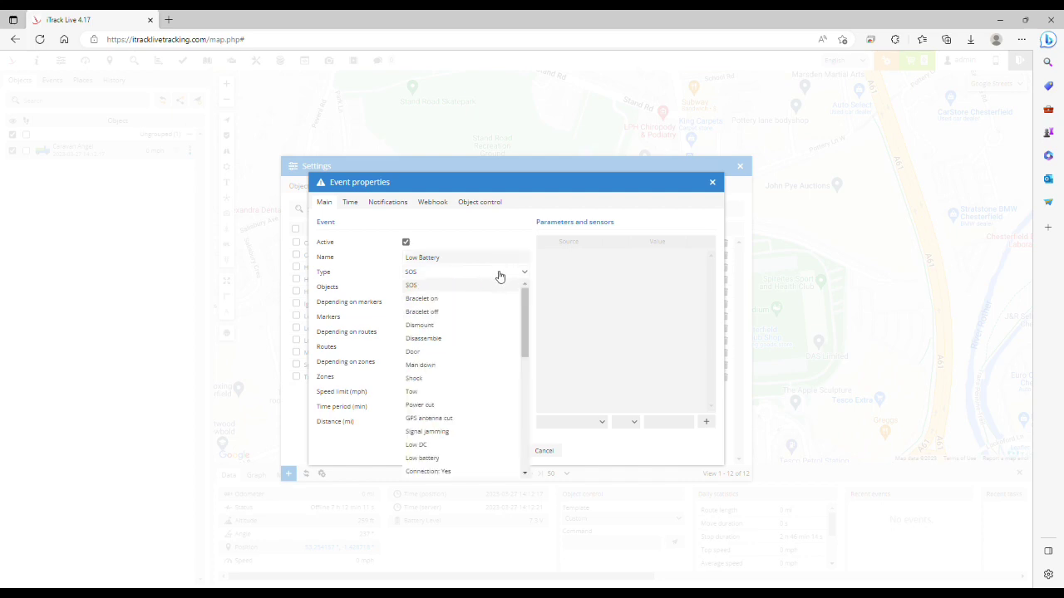
{"action": "scroll", "coordinate": [490, 362], "scroll_direction": "down", "scroll_amount": 2}
{"action": "scroll", "coordinate": [490, 363], "scroll_direction": "down", "scroll_amount": 4}
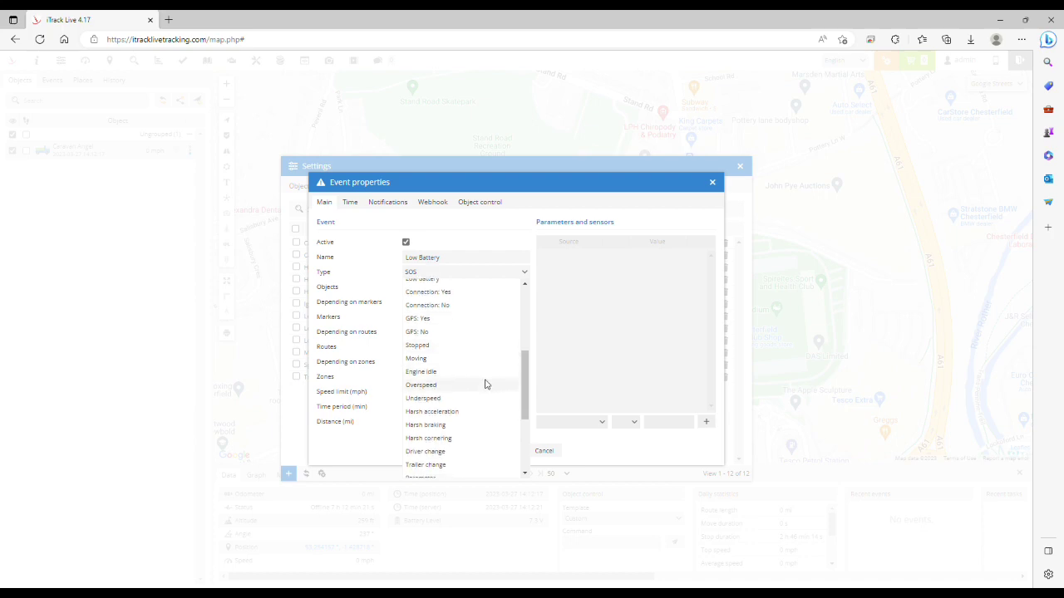
{"action": "scroll", "coordinate": [486, 384], "scroll_direction": "down", "scroll_amount": 3}
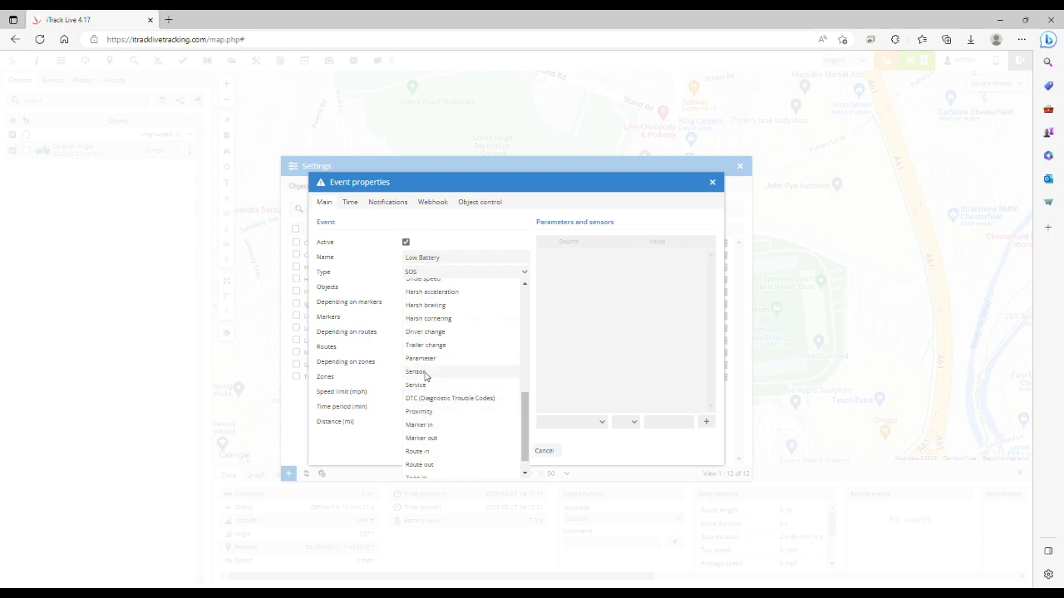
{"action": "left_click", "coordinate": [424, 372]}
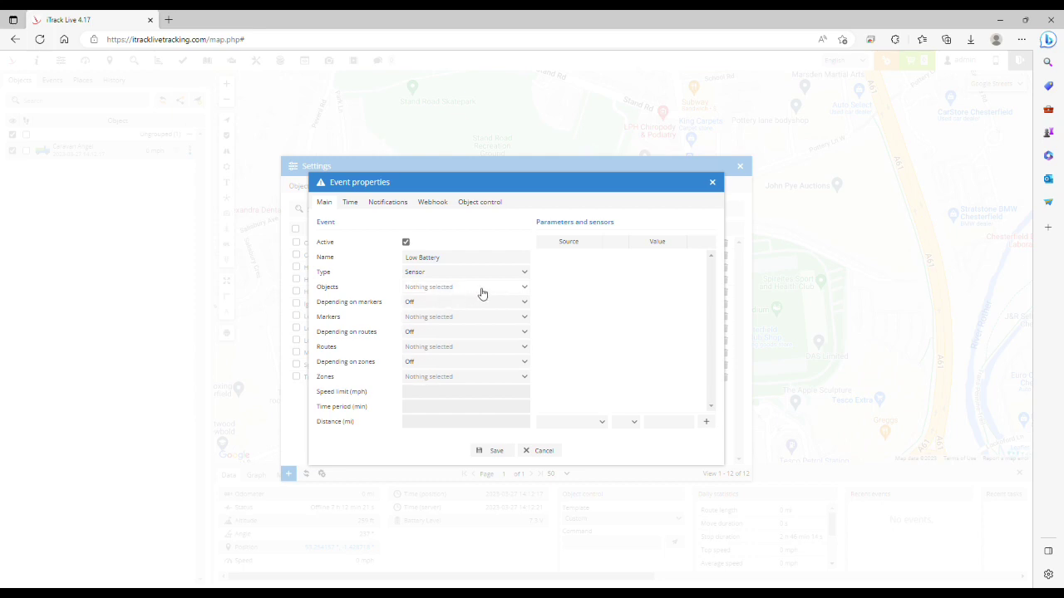
{"action": "left_click", "coordinate": [526, 290]}
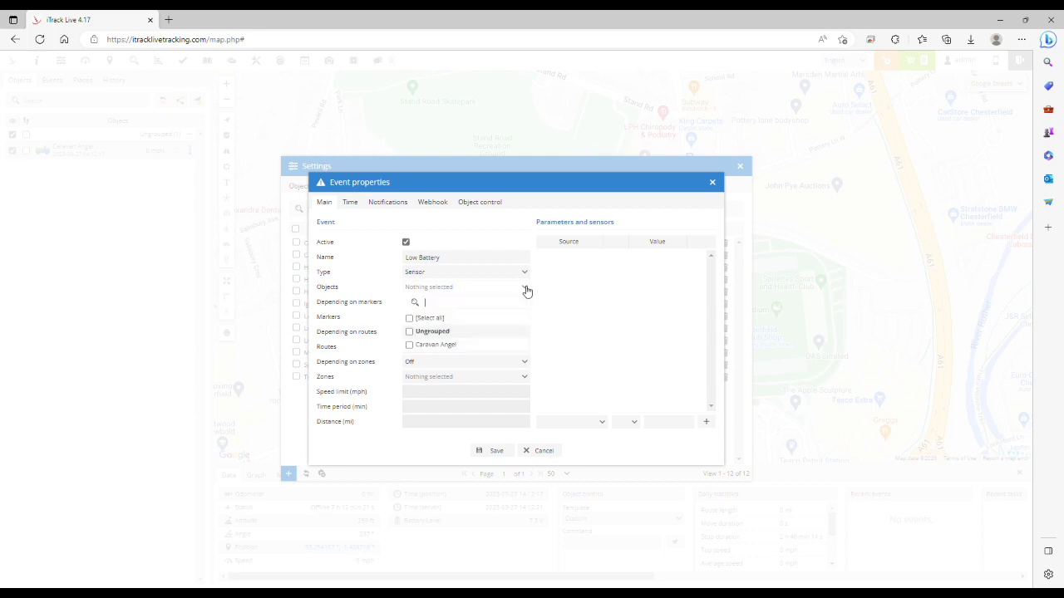
{"action": "left_click", "coordinate": [409, 346]}
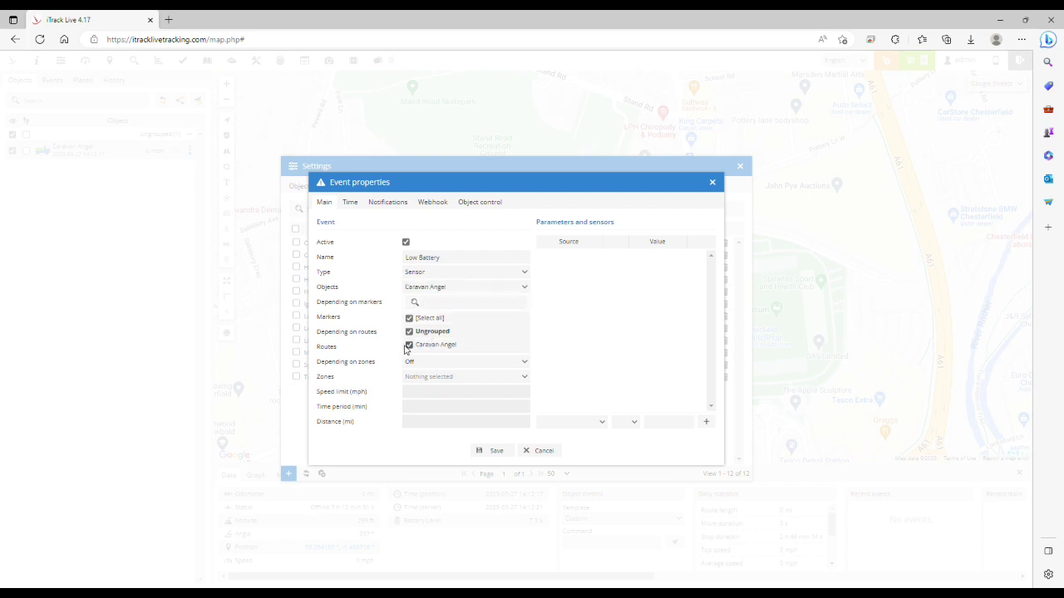
{"action": "left_click", "coordinate": [388, 347]}
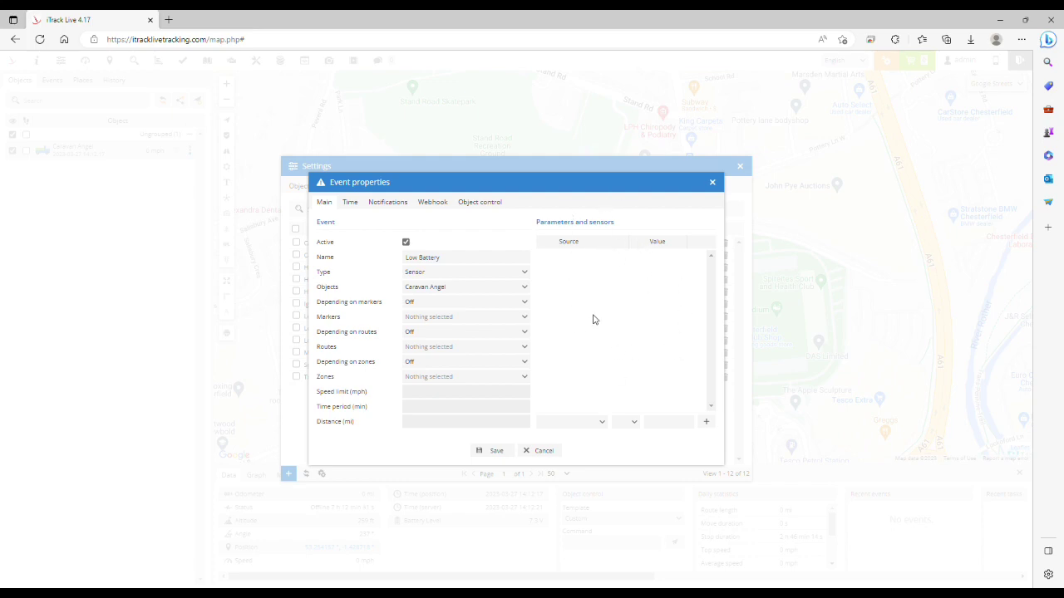
Set the event condition to Battery Level less than (<) 6.5
{"action": "left_click", "coordinate": [604, 428]}
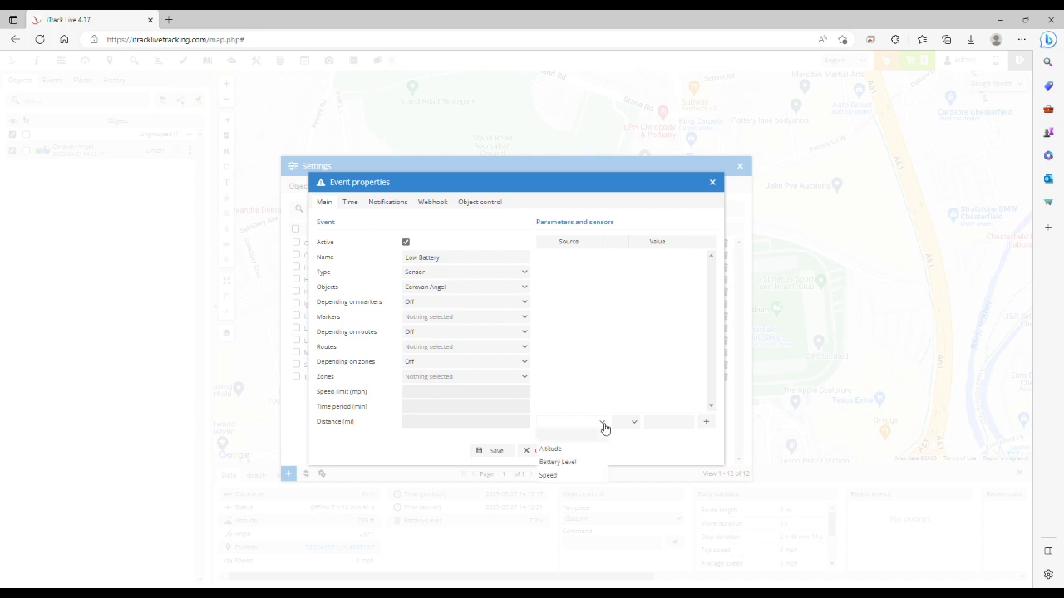
{"action": "left_click", "coordinate": [576, 463]}
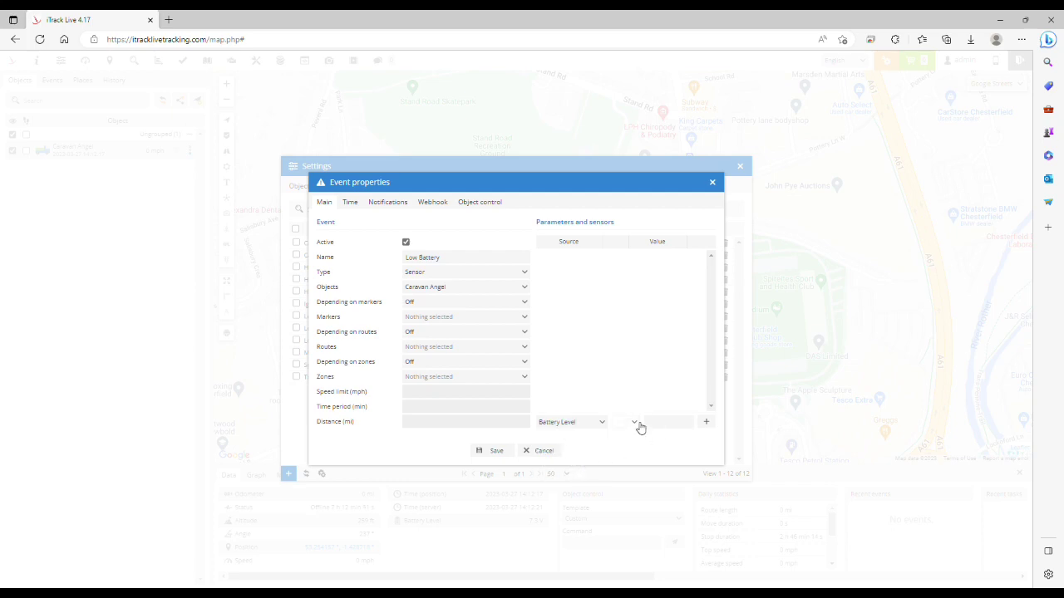
{"action": "left_click", "coordinate": [637, 426]}
{"action": "left_click", "coordinate": [629, 480]}
Add the Battery Level < 6.5 condition and enable push, sound and e-mail alerts with a recipient address
{"action": "left_click", "coordinate": [708, 424]}
{"action": "left_click", "coordinate": [394, 204]}
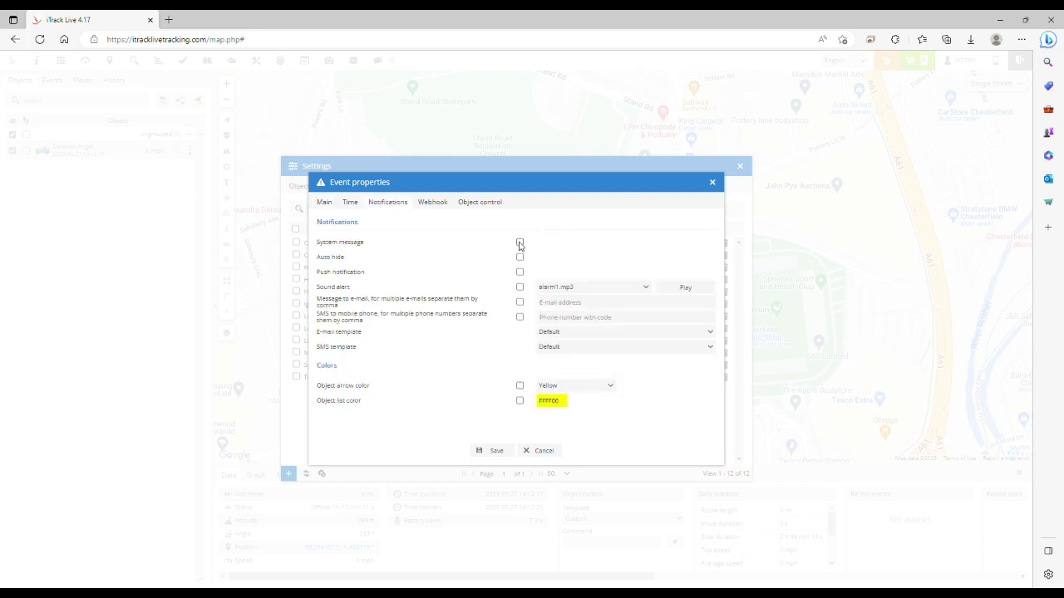
{"action": "left_click", "coordinate": [520, 272]}
{"action": "left_click", "coordinate": [520, 288]}
{"action": "left_click", "coordinate": [520, 302]}
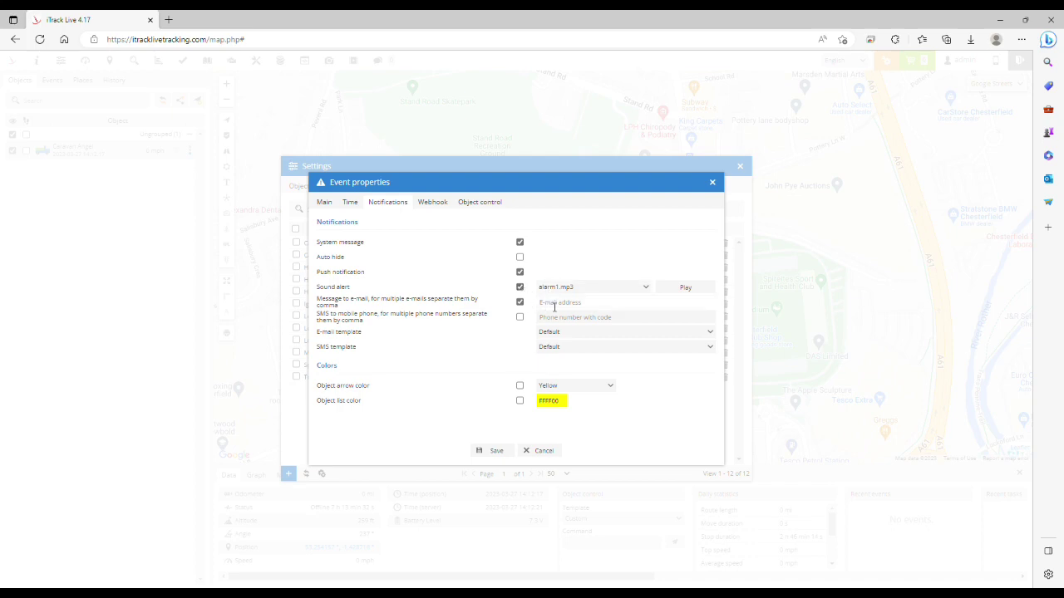
{"action": "left_click", "coordinate": [557, 305]}
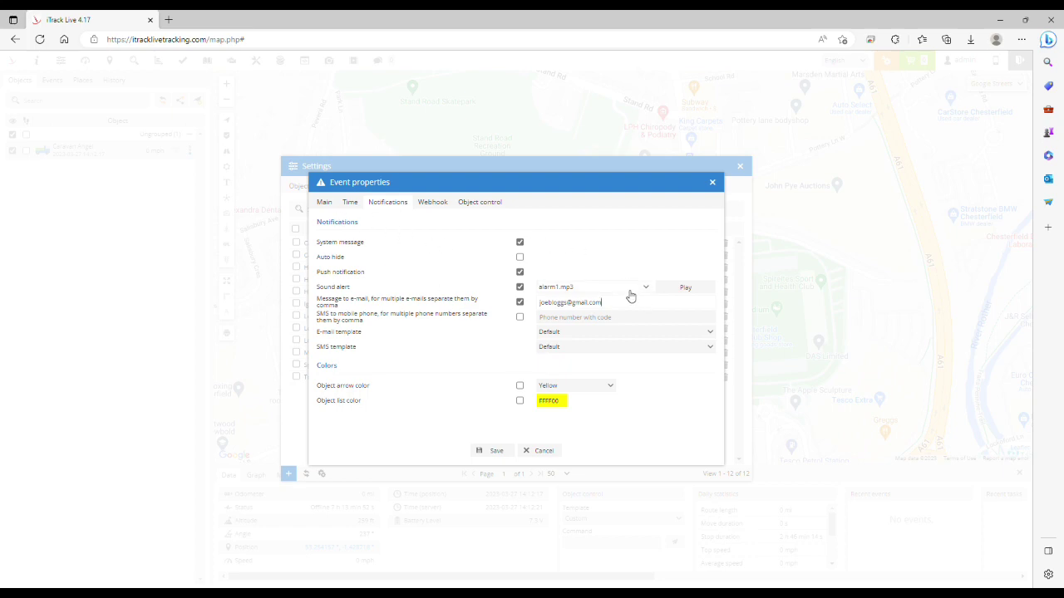
Save the Low Battery event and close Settings to return to the map
{"action": "left_click", "coordinate": [492, 451]}
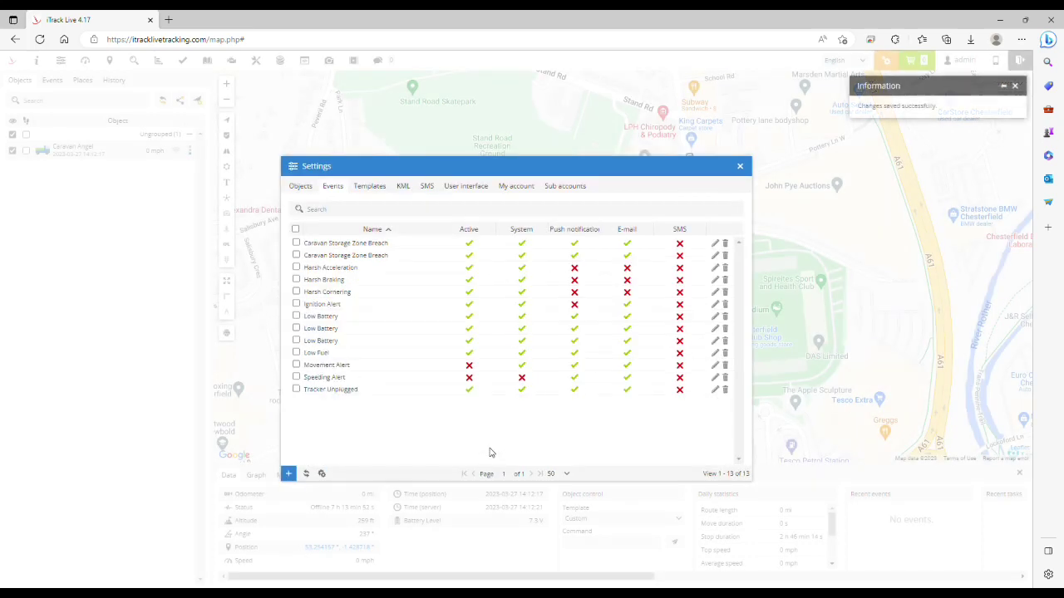
{"action": "left_click", "coordinate": [740, 166]}
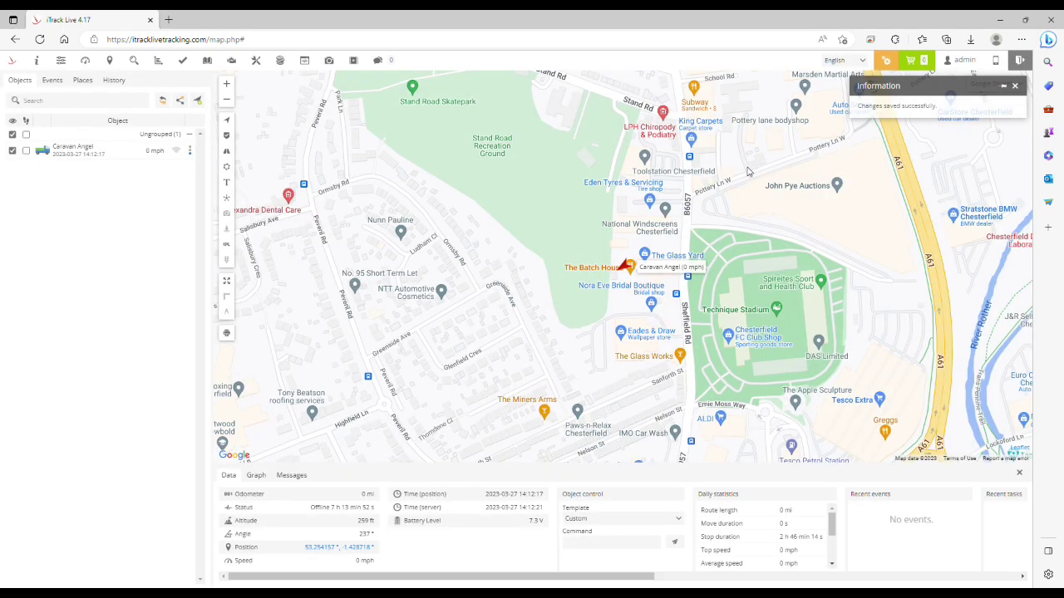